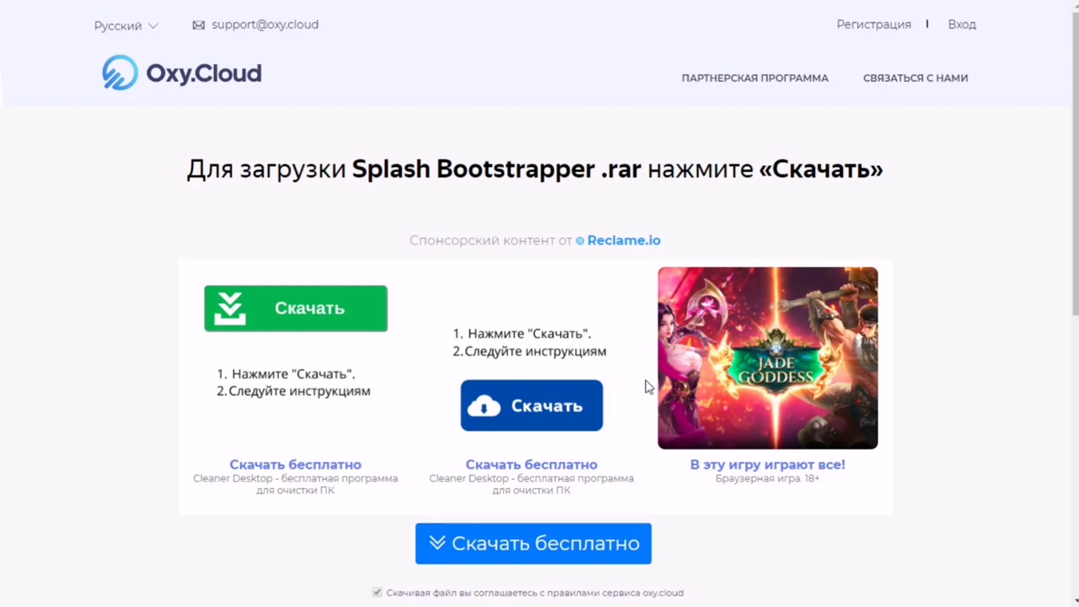
# Download the Splash Bootstrapper .rar file from its Oxy.Cloud page using the site's own free download
pyautogui.scroll(-1, 647, 384)
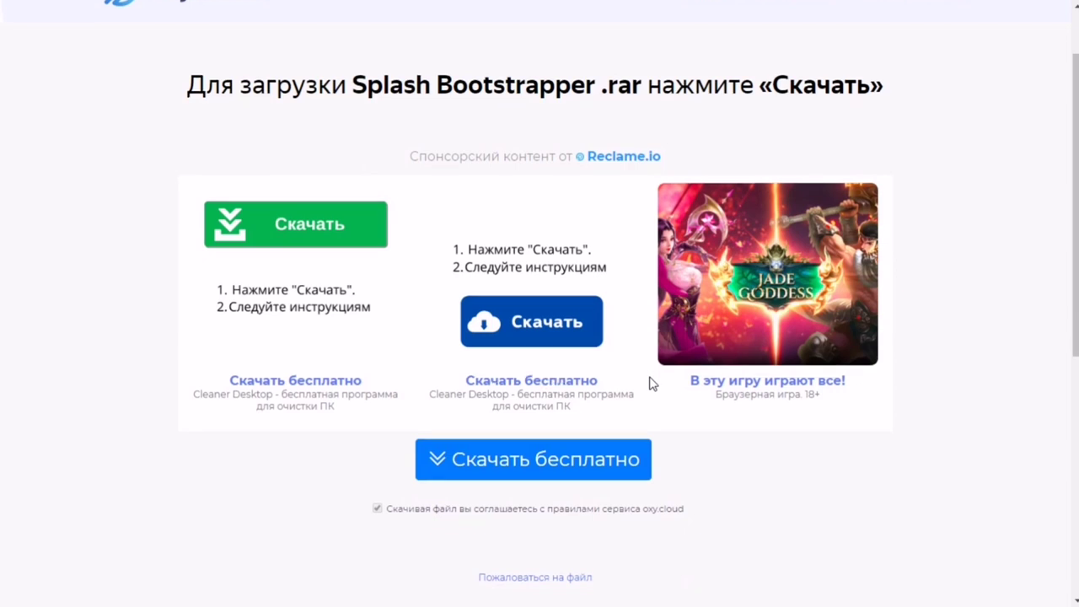
pyautogui.scroll(-1, 649, 381)
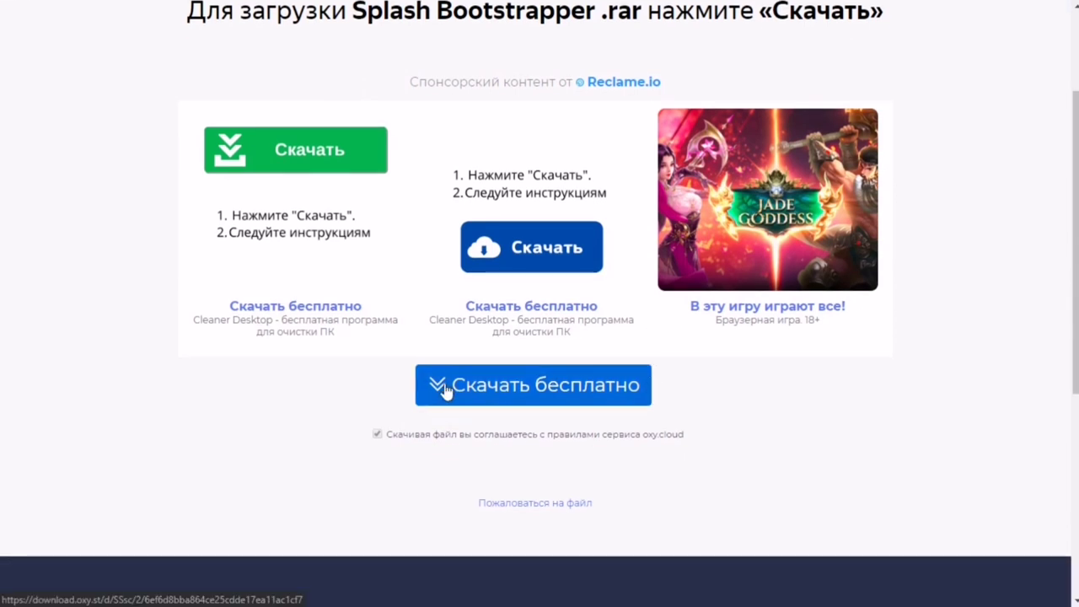
pyautogui.click(534, 403)
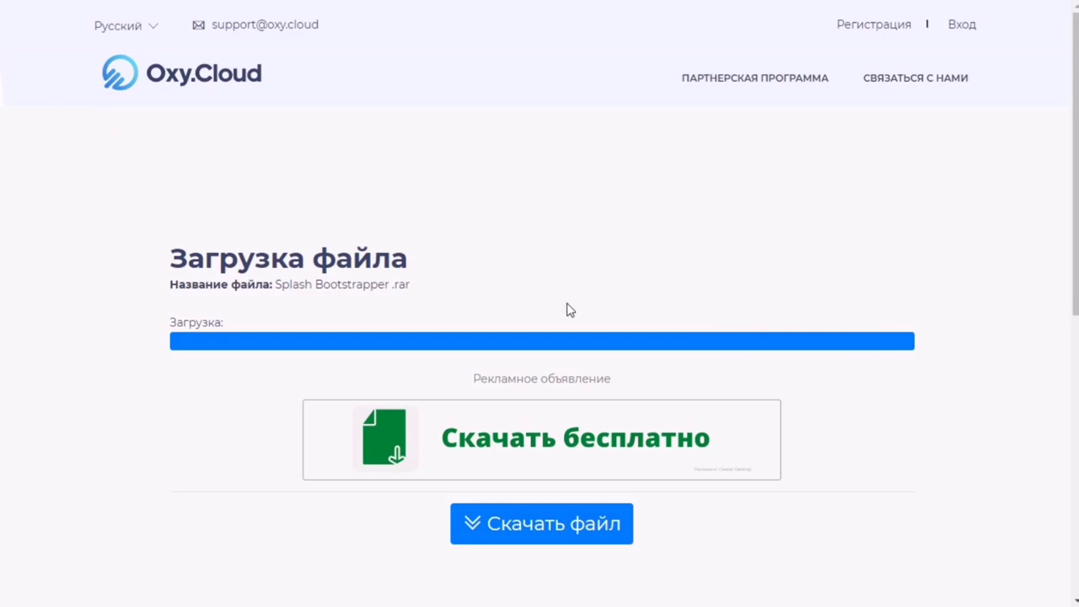
pyautogui.scroll(-1, 556, 306)
pyautogui.scroll(1, 183, 159)
pyautogui.scroll(-1, 523, 287)
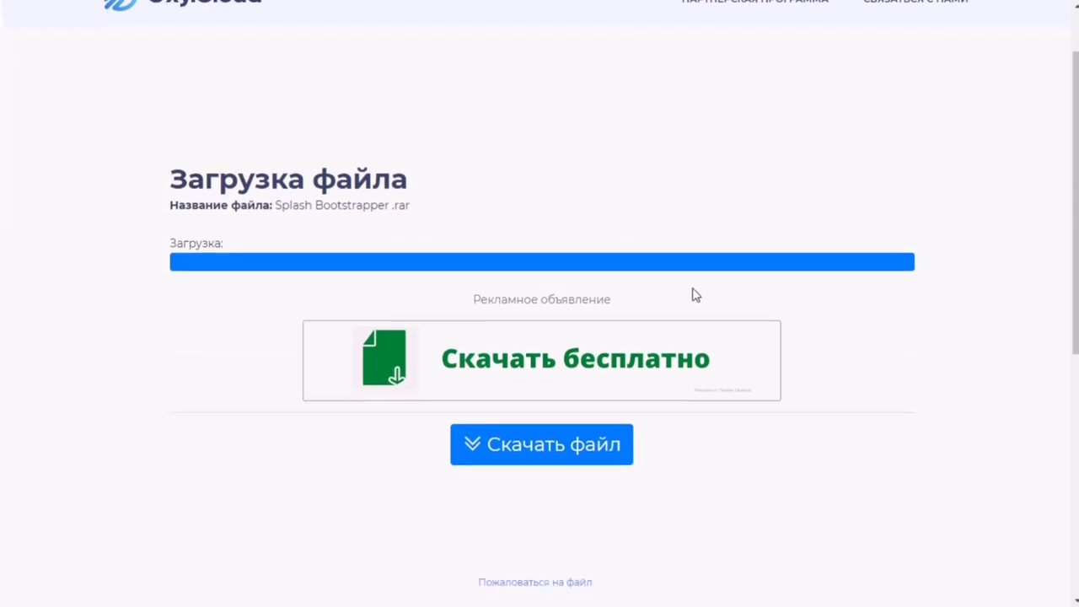
pyautogui.click(498, 460)
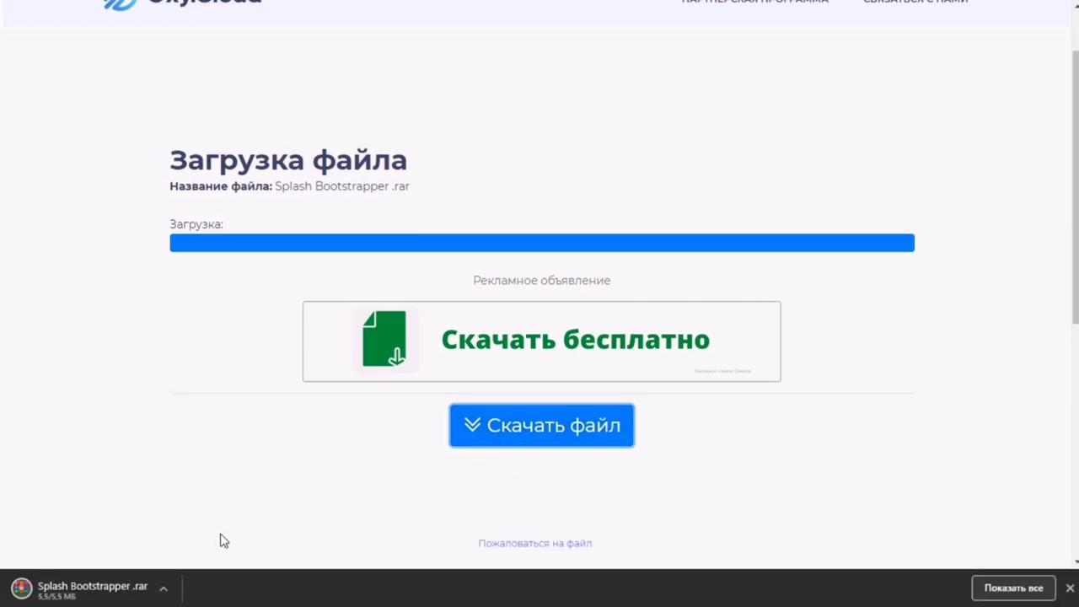
# Open the downloaded Splash Bootstrapper .rar archive in WinRAR, taking the browser out of full screen and minimizing it
pyautogui.click(93, 590)
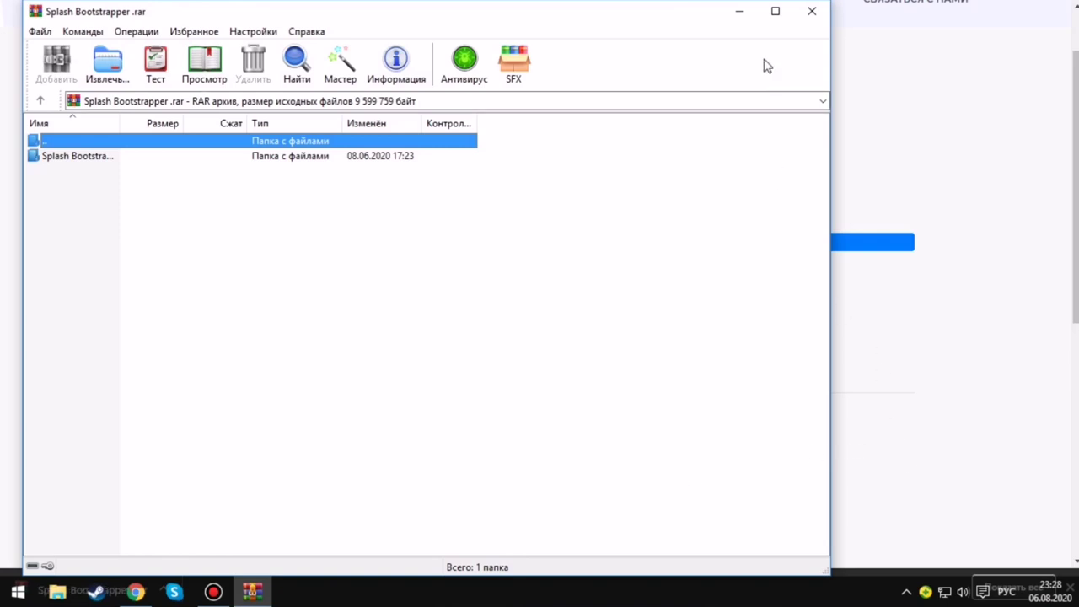
pyautogui.scroll(2, 879, 113)
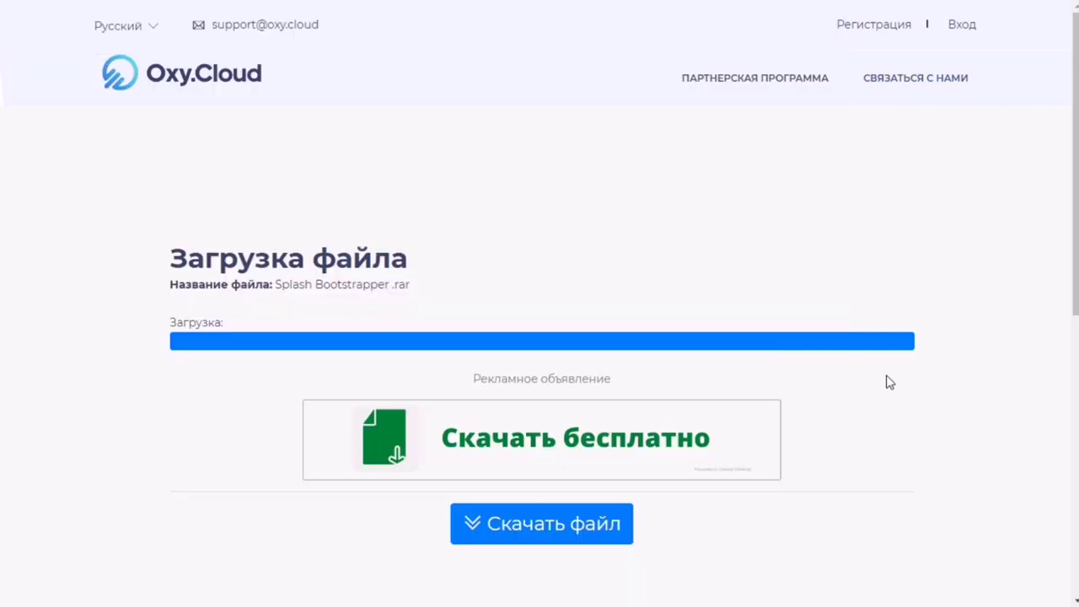
pyautogui.press('F11')
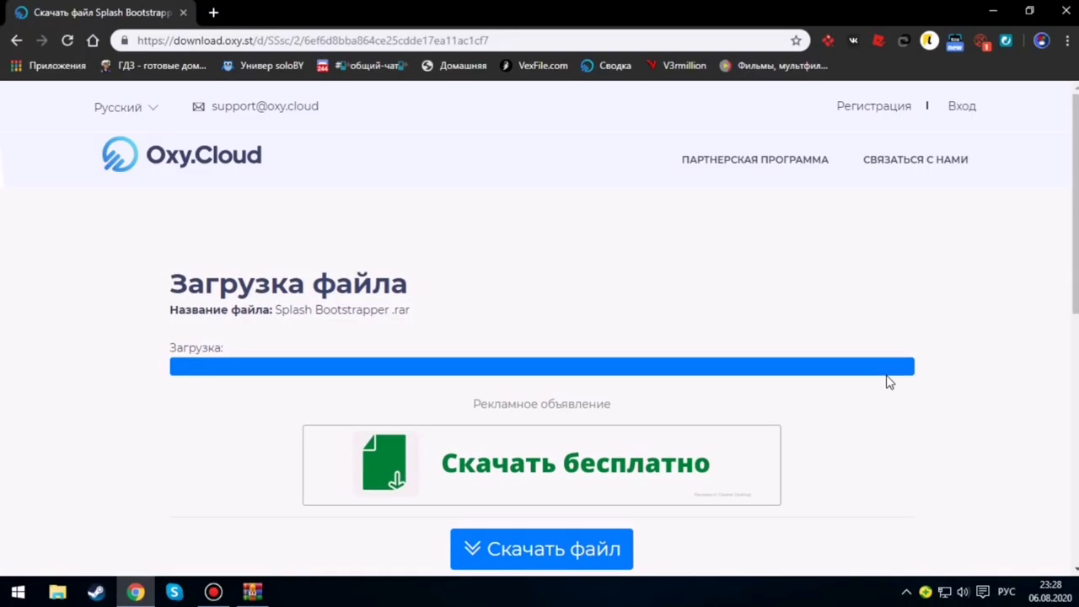
pyautogui.click(252, 592)
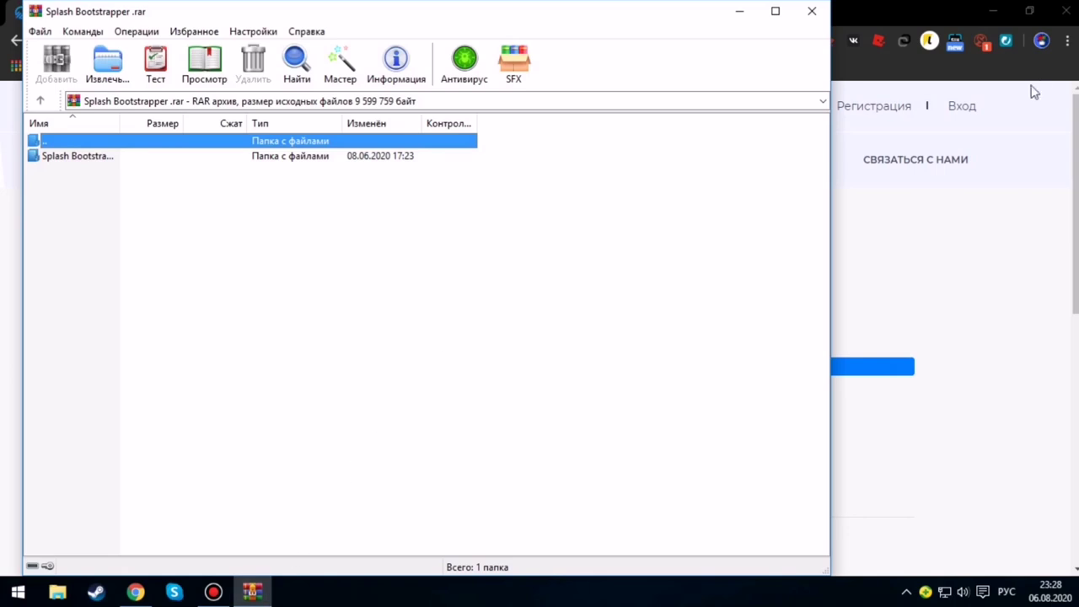
pyautogui.click(994, 12)
# Extract the Splash Bootstrapper [BETA] folder from the archive to the desktop, entering the archive password
pyautogui.moveTo(147, 160); pyautogui.dragTo(924, 240)
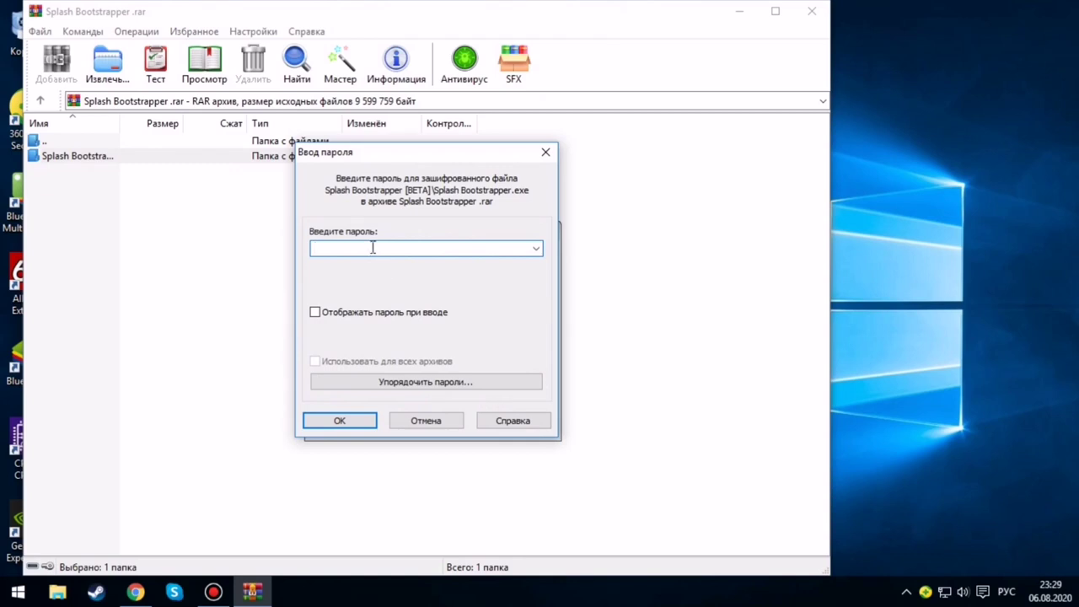
pyautogui.hotkey('ctrl', 'v')
pyautogui.press('Return')
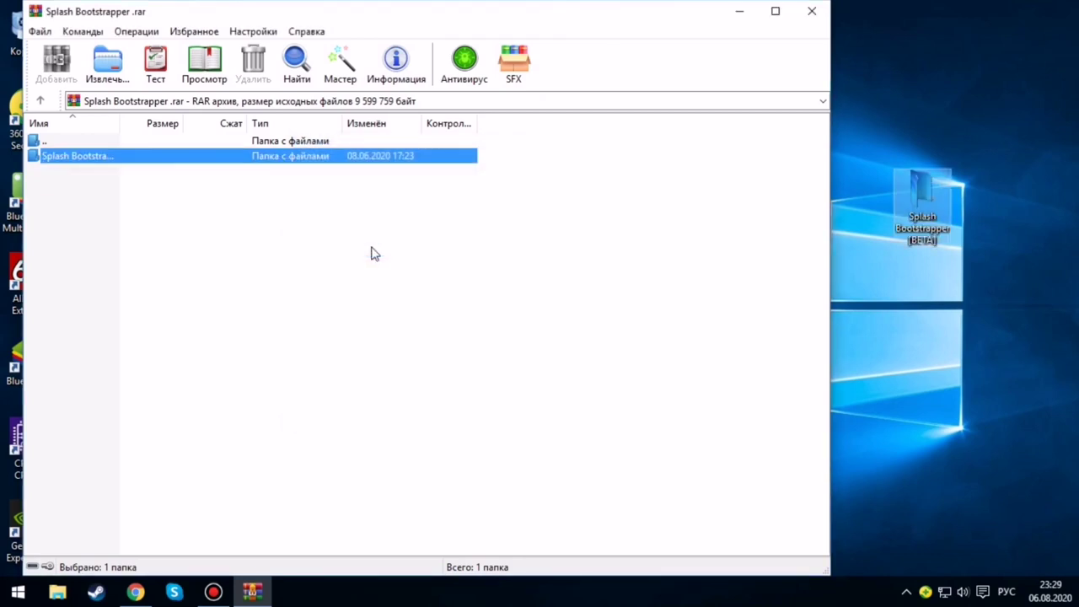
# Minimize the archive window, place the extracted folder among the desktop icons above key.txt, and open it
pyautogui.click(740, 11)
pyautogui.moveTo(928, 219); pyautogui.dragTo(572, 447)
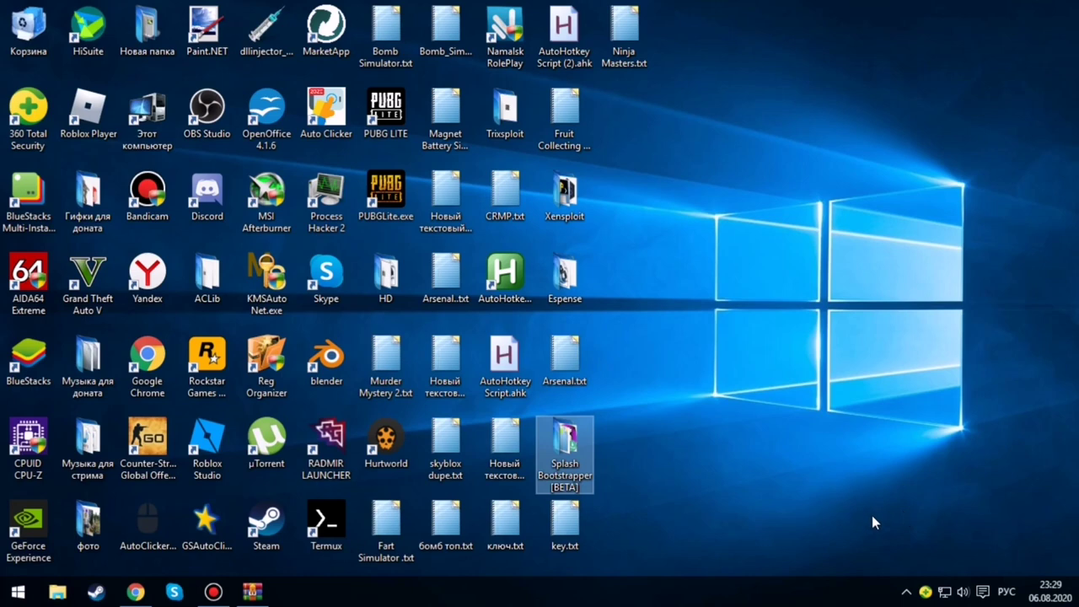
pyautogui.doubleClick(558, 453)
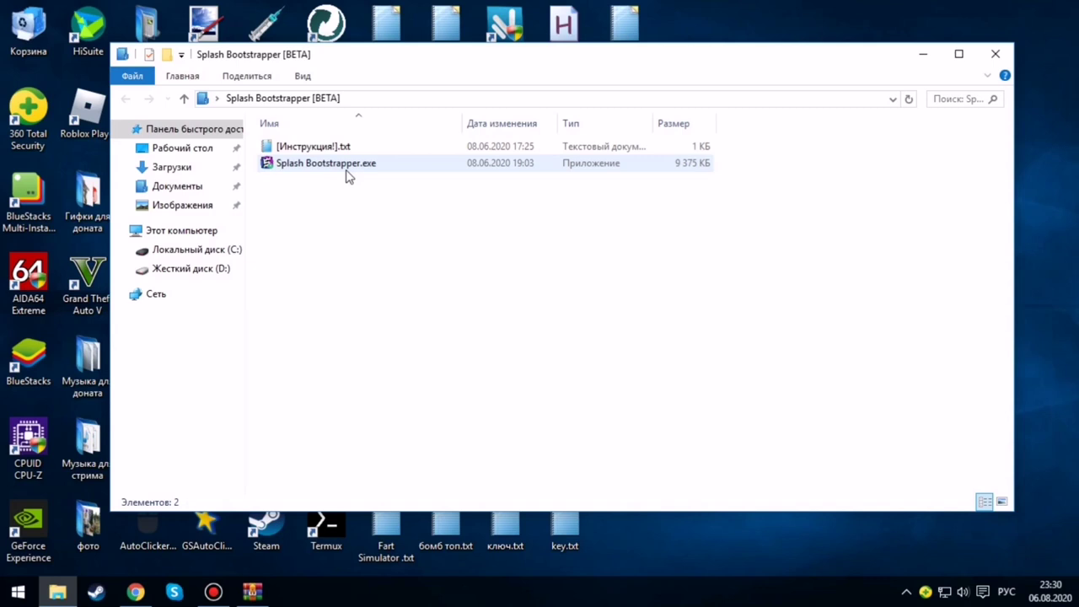
# Turn off 360 Total Security's active protection and run Splash Bootstrapper.exe from the extracted folder
pyautogui.click(925, 592)
pyautogui.click(1068, 251)
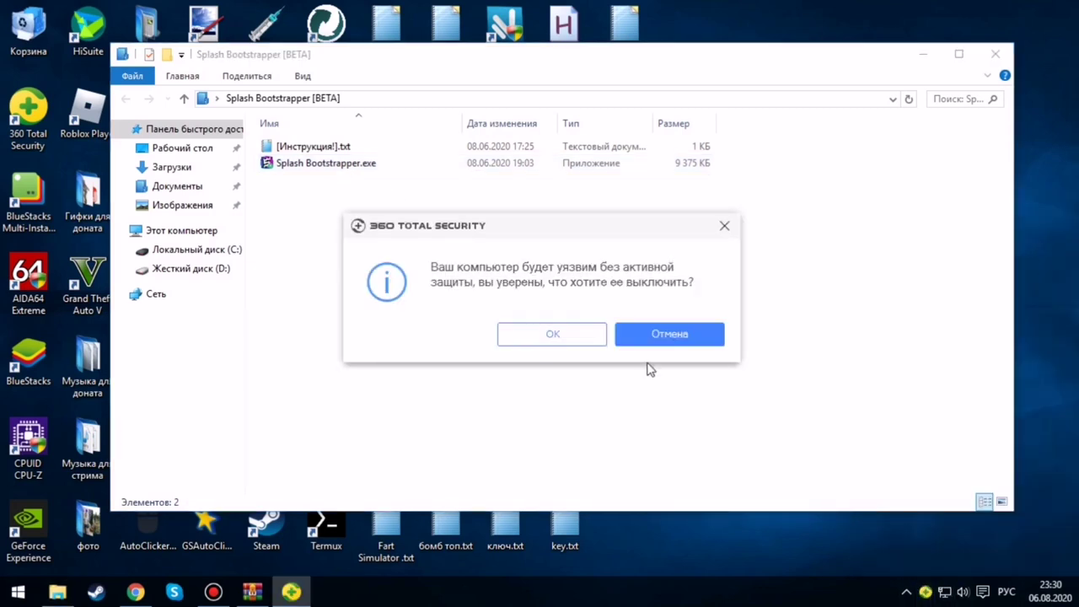
pyautogui.click(560, 333)
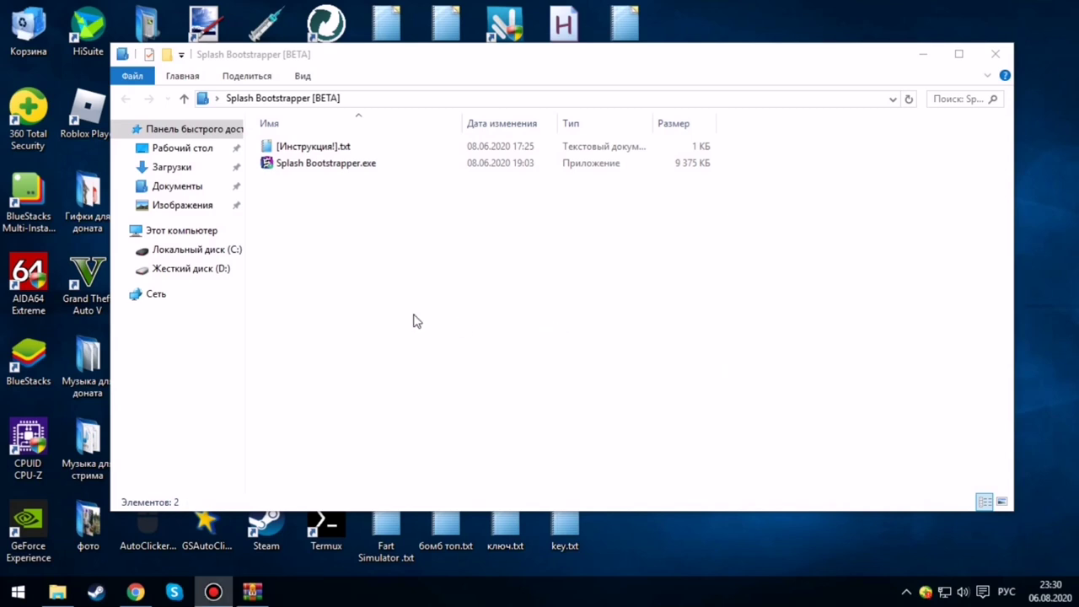
pyautogui.doubleClick(375, 163)
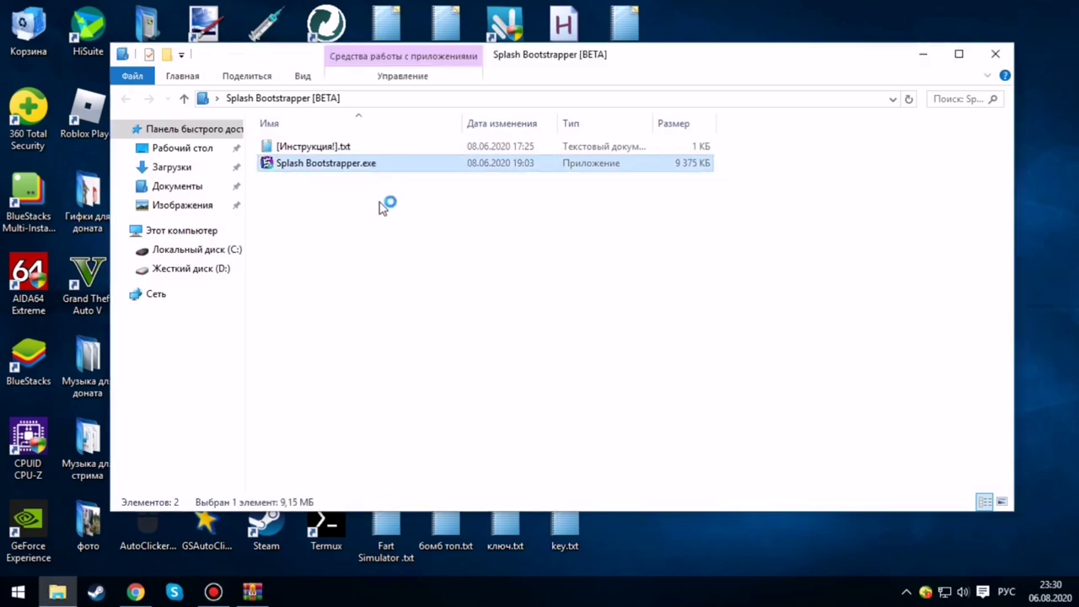
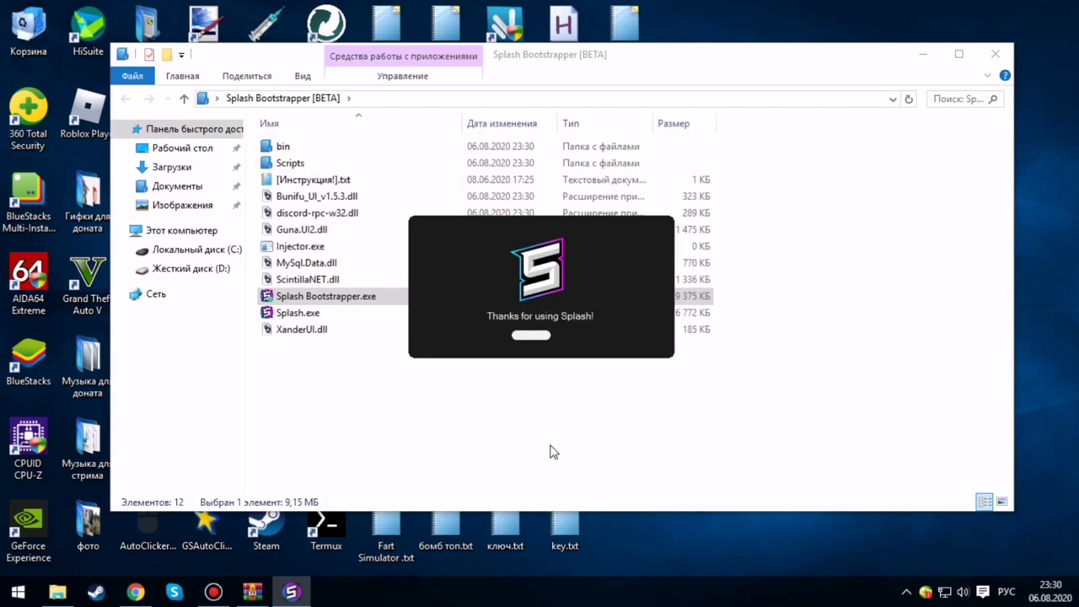
# Copy the access key from key.txt on the desktop and minimize the text file
pyautogui.doubleClick(567, 543)
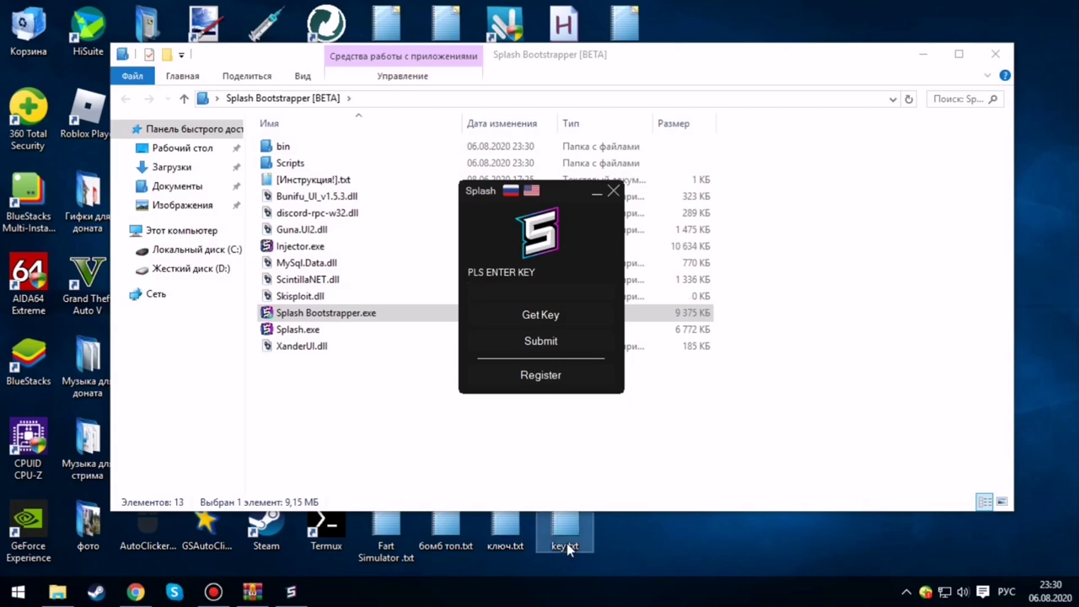
pyautogui.moveTo(337, 91); pyautogui.dragTo(133, 92)
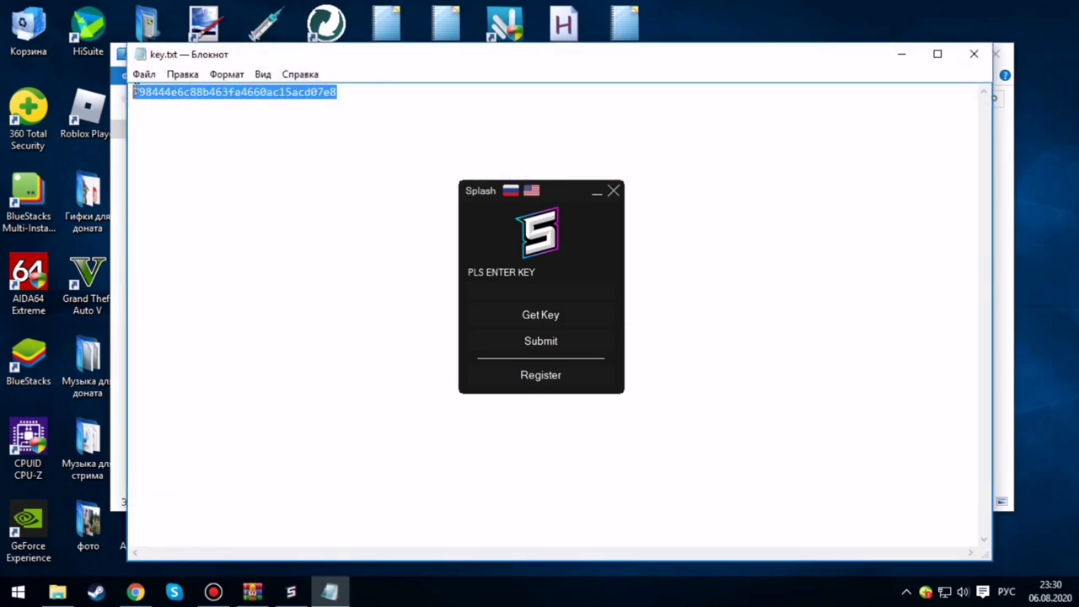
pyautogui.rightClick(138, 90)
pyautogui.click(210, 144)
pyautogui.click(904, 57)
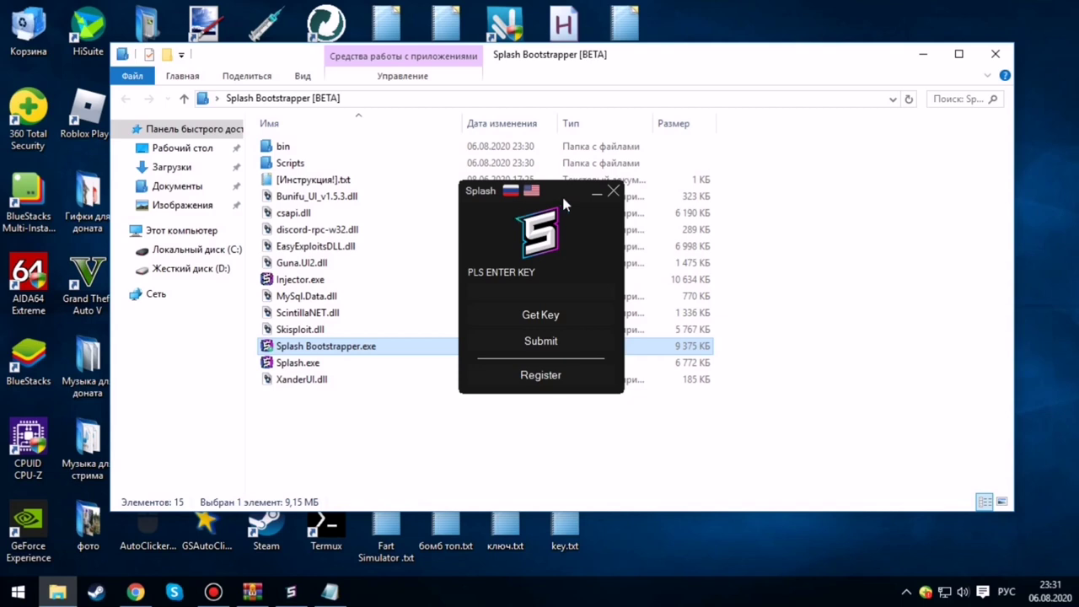
# Switch the Splash login window to Russian and log in by pasting the access key
pyautogui.click(511, 191)
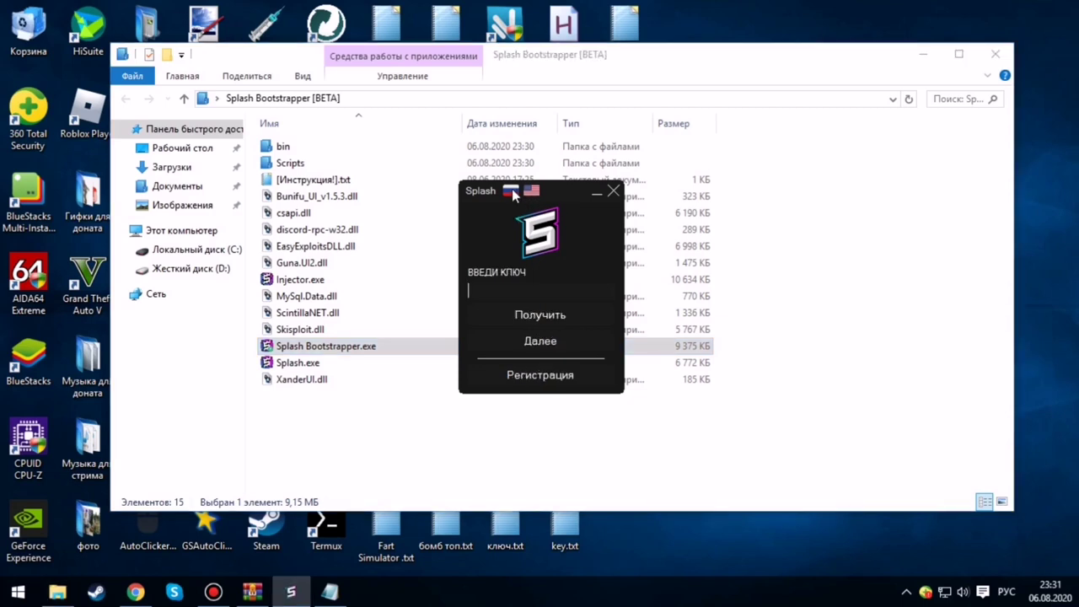
pyautogui.click(523, 296)
pyautogui.hotkey('ctrl', 'v')
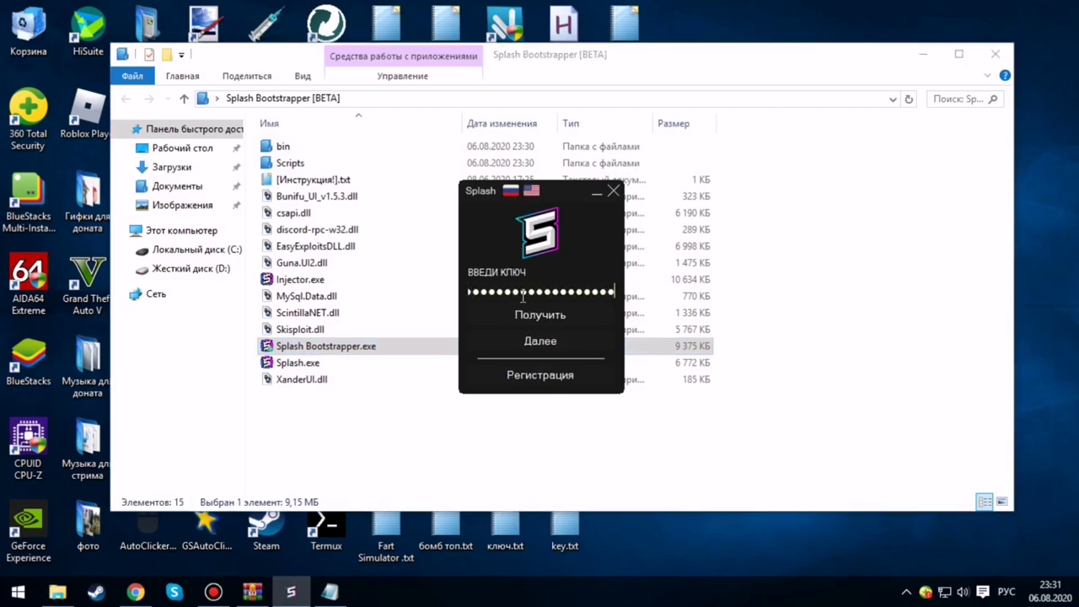
pyautogui.click(556, 343)
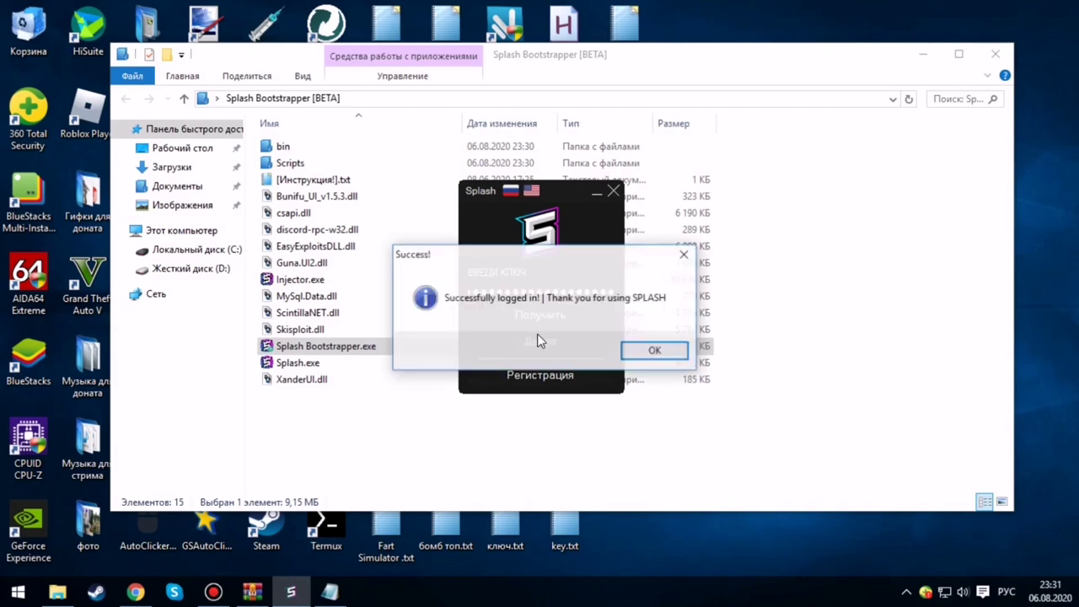
pyautogui.click(651, 349)
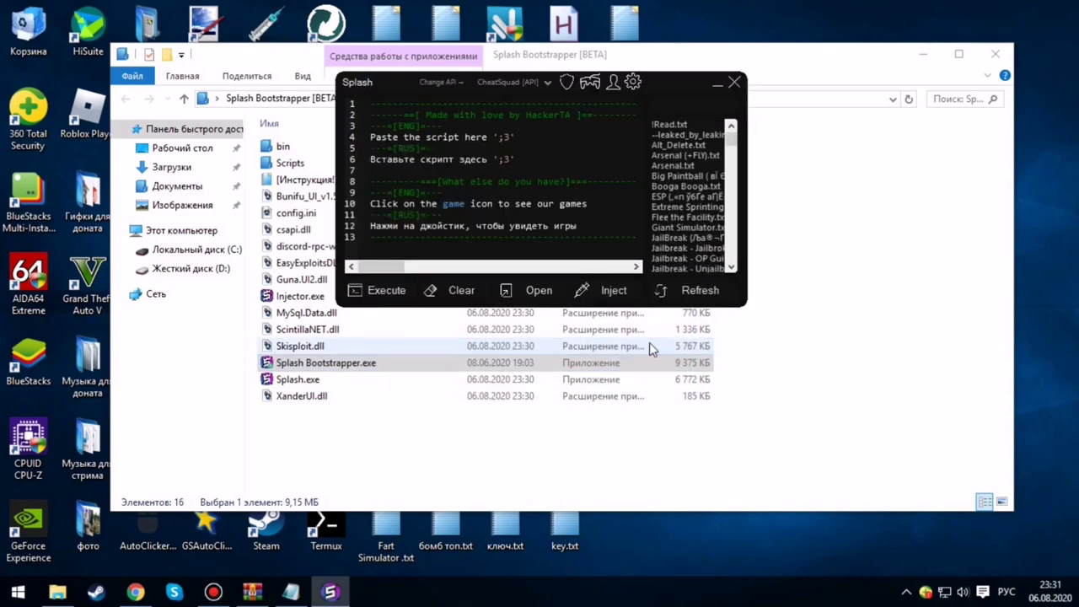
# Clear the default text from the Splash script editor and choose CheatSquad [API] as the API
pyautogui.moveTo(675, 82); pyautogui.dragTo(692, 160)
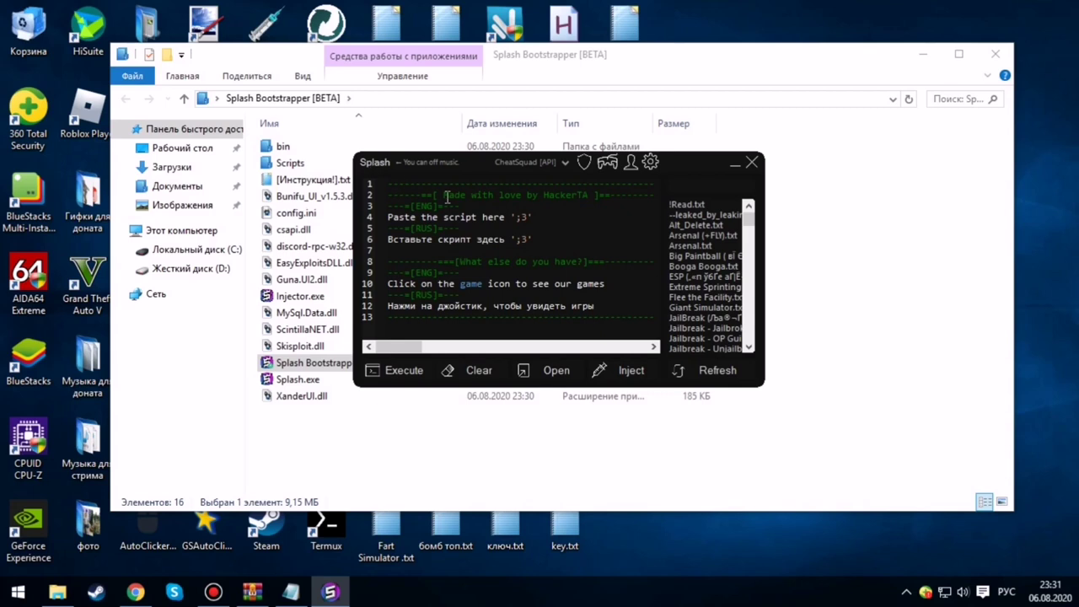
pyautogui.click(479, 372)
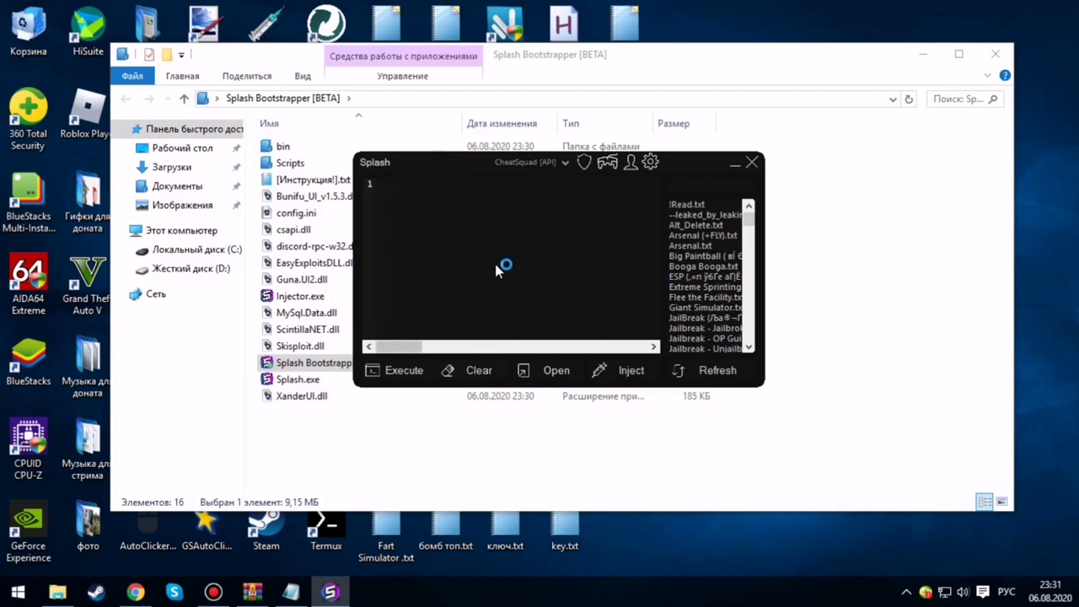
pyautogui.click(542, 164)
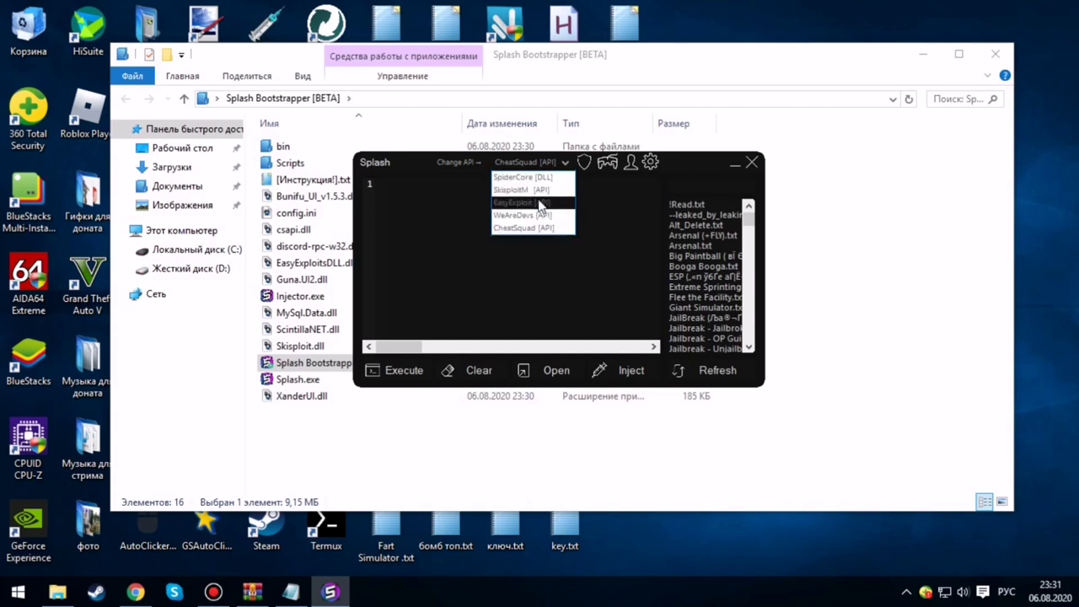
pyautogui.click(519, 235)
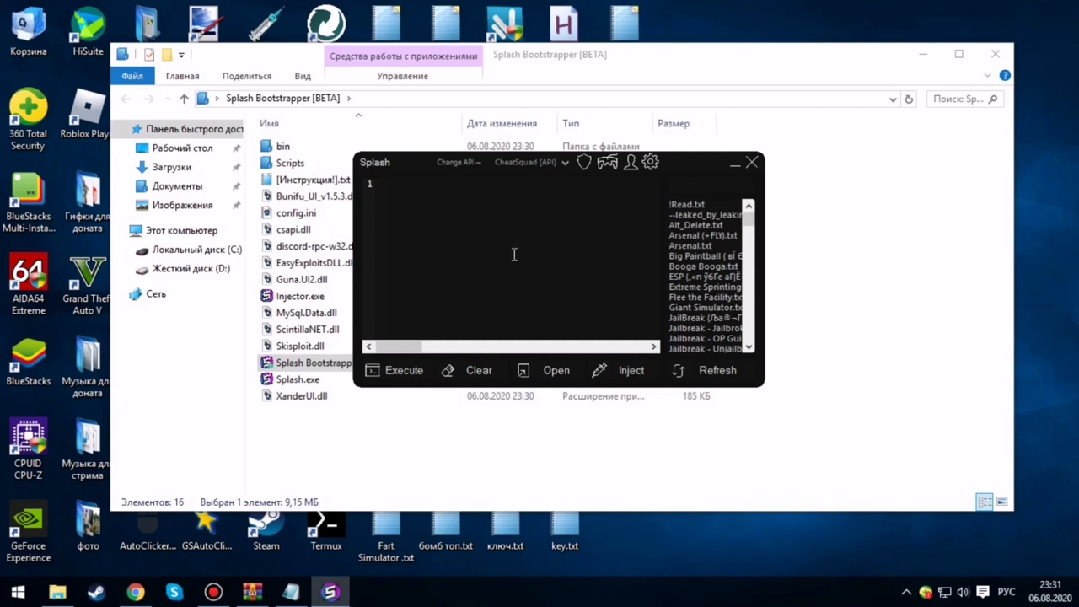
# Examine the extra tools and option toggles in the Splash settings, and collapse them again
pyautogui.click(650, 165)
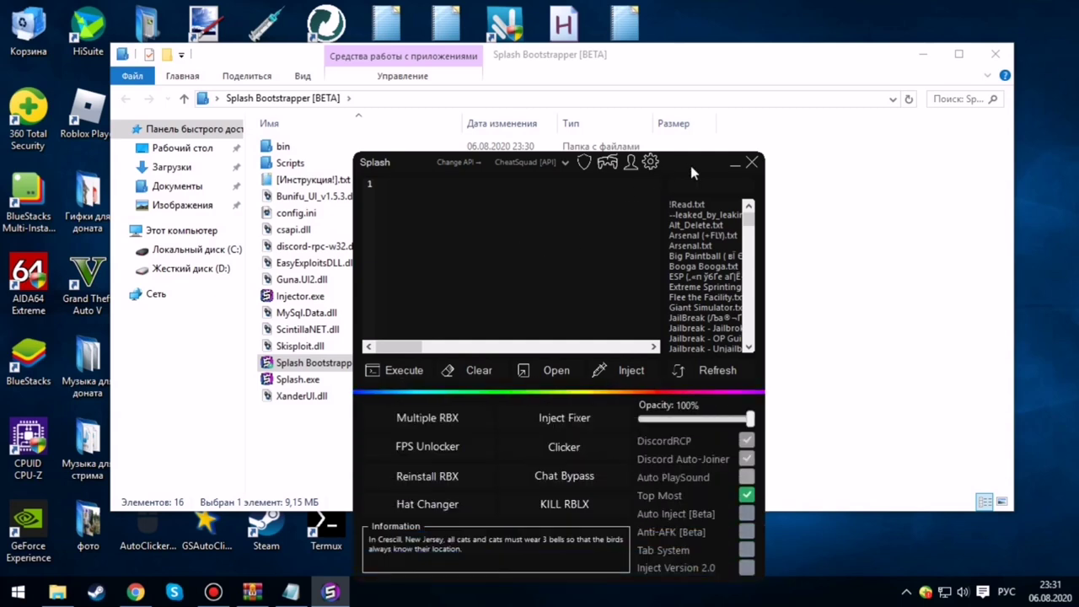
pyautogui.moveTo(689, 162); pyautogui.dragTo(692, 102)
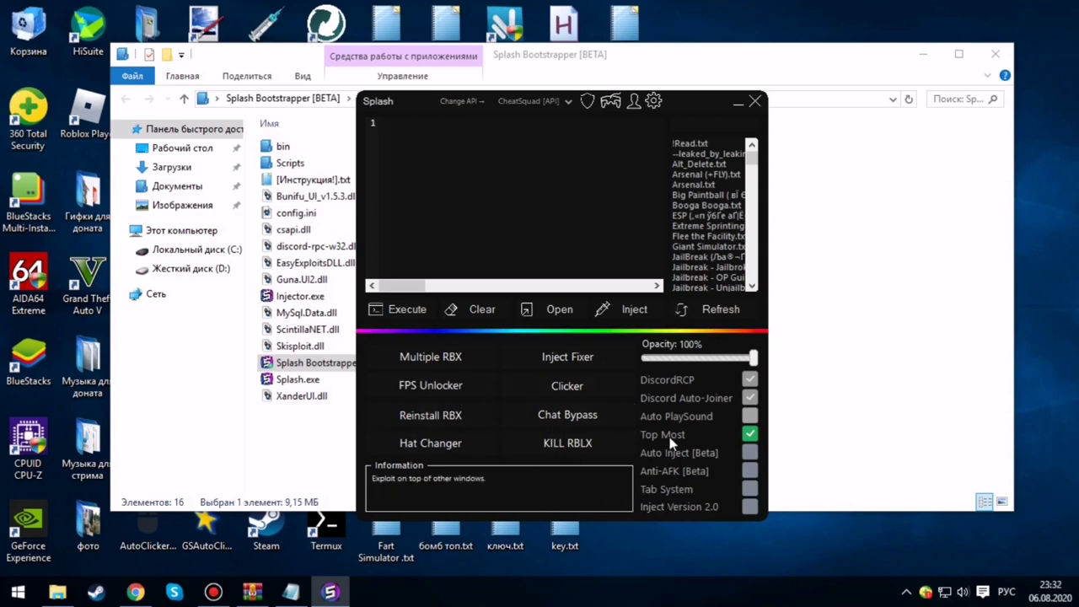
pyautogui.click(653, 101)
pyautogui.moveTo(699, 93); pyautogui.dragTo(698, 142)
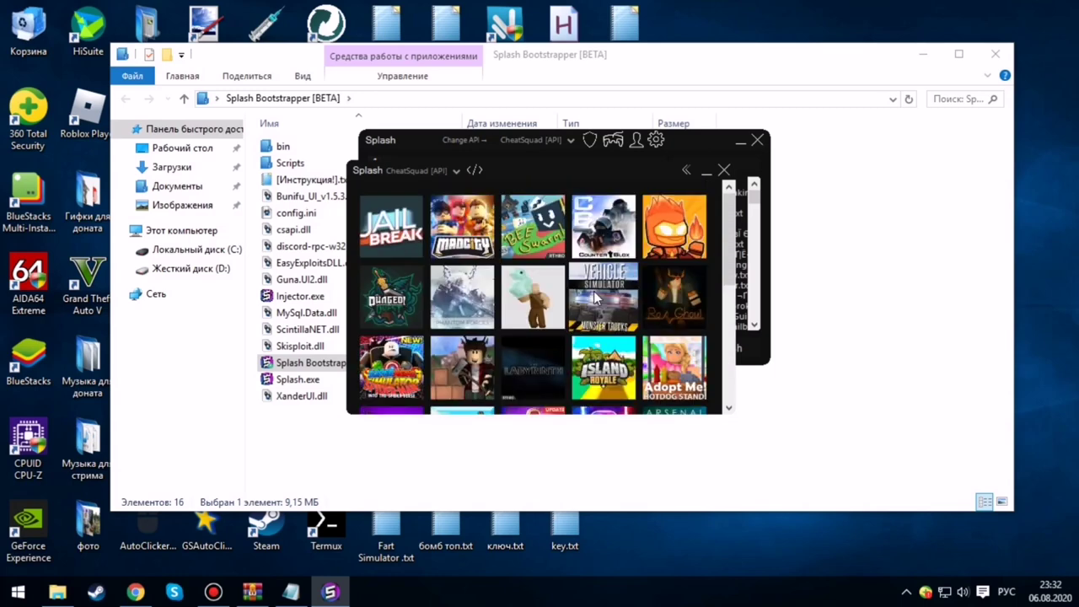
# Review the universal scripts in the Splash games window, return to the game list, and close the window
pyautogui.click(474, 171)
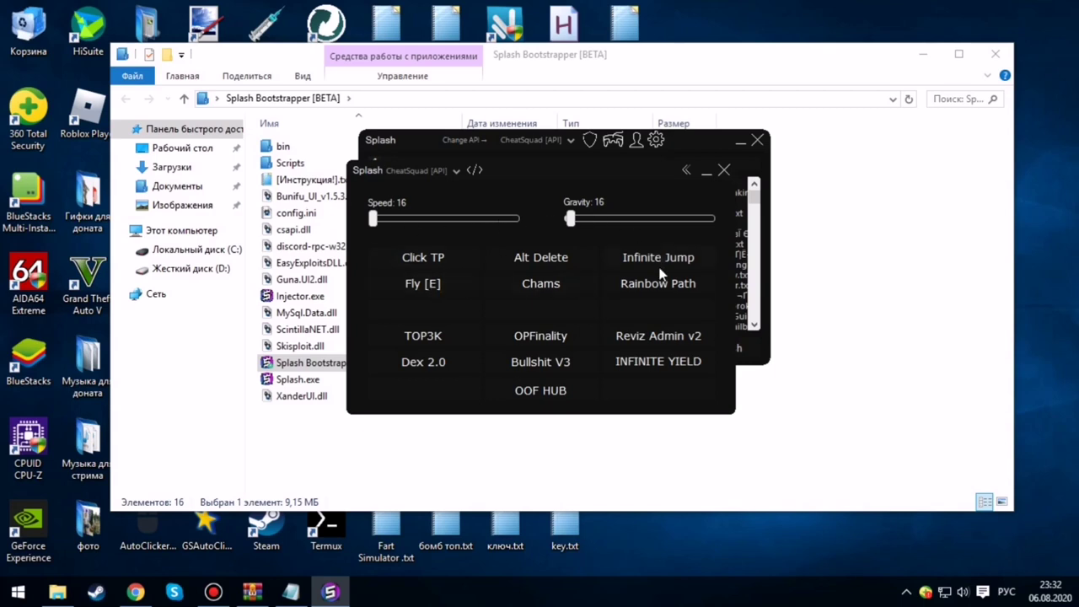
pyautogui.click(687, 171)
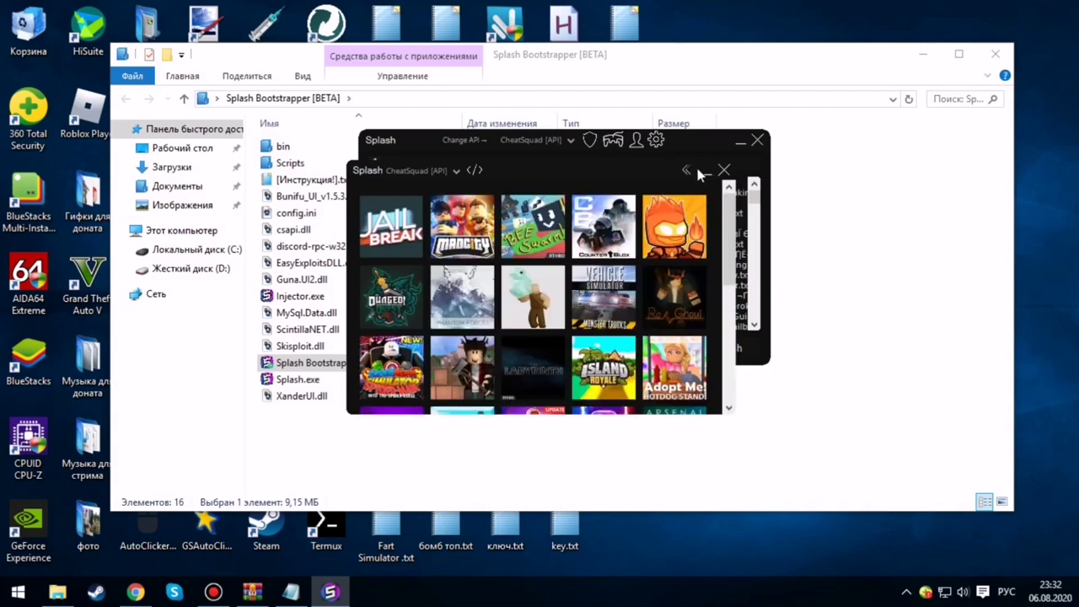
pyautogui.click(724, 171)
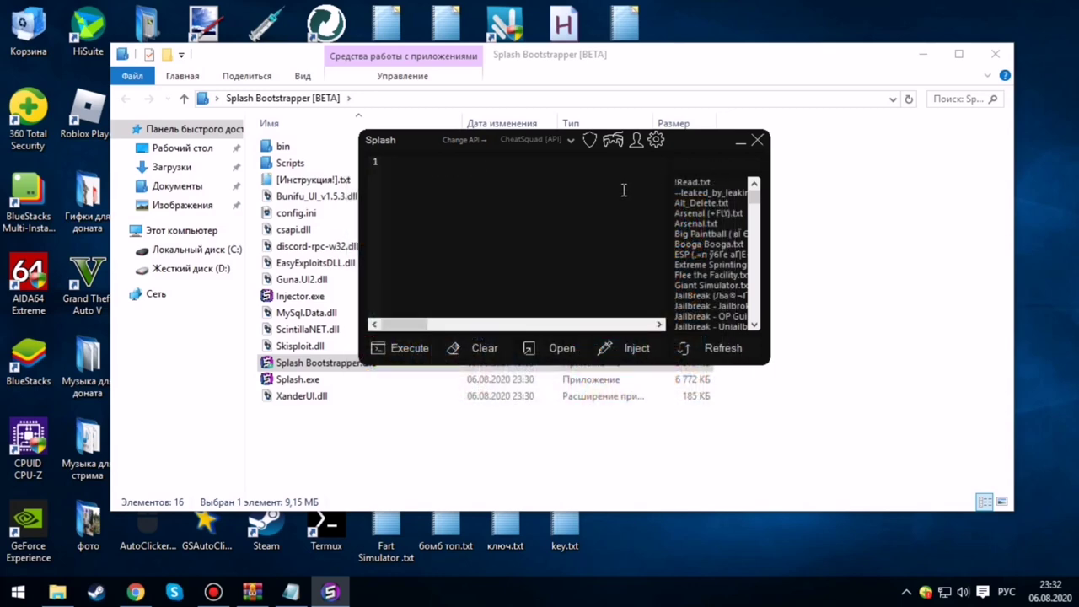
# Switch to Chrome, minimize the Splash window, and open the Roblox home page from a new tab
pyautogui.click(135, 592)
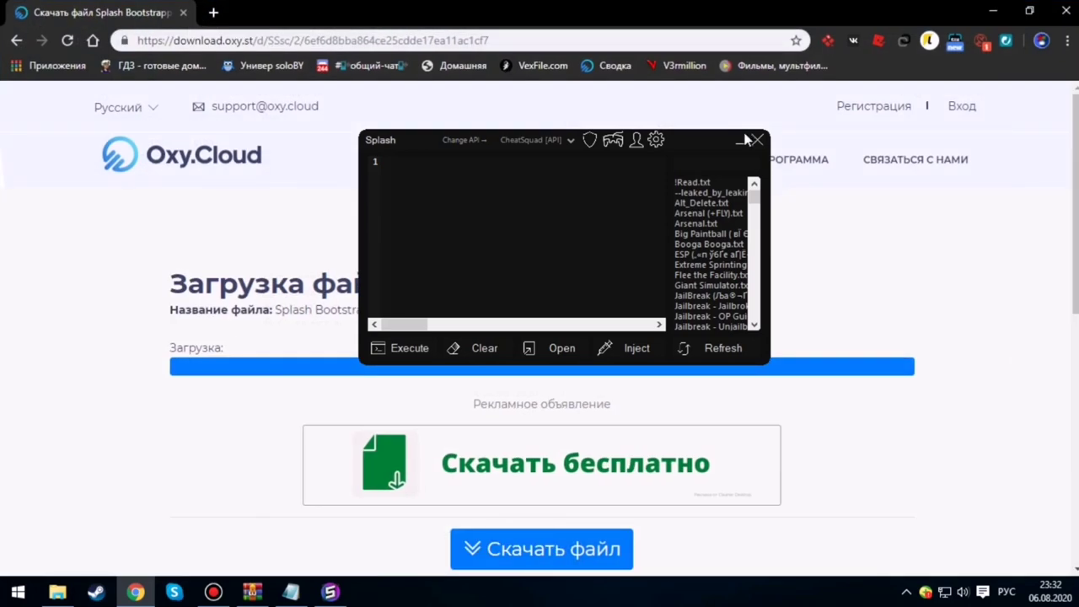
pyautogui.click(742, 147)
pyautogui.click(214, 12)
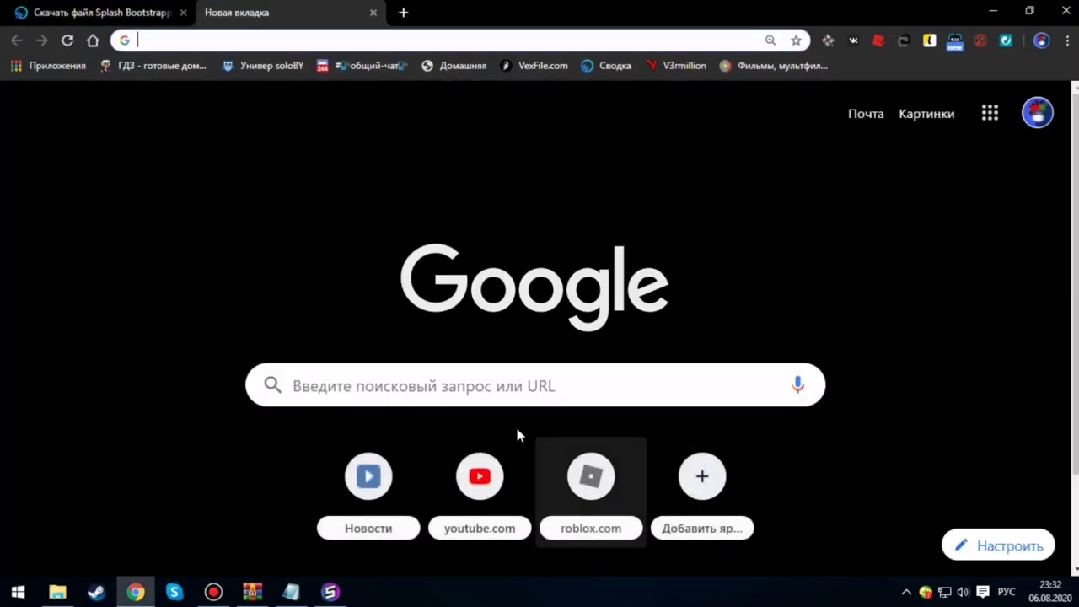
pyautogui.click(605, 483)
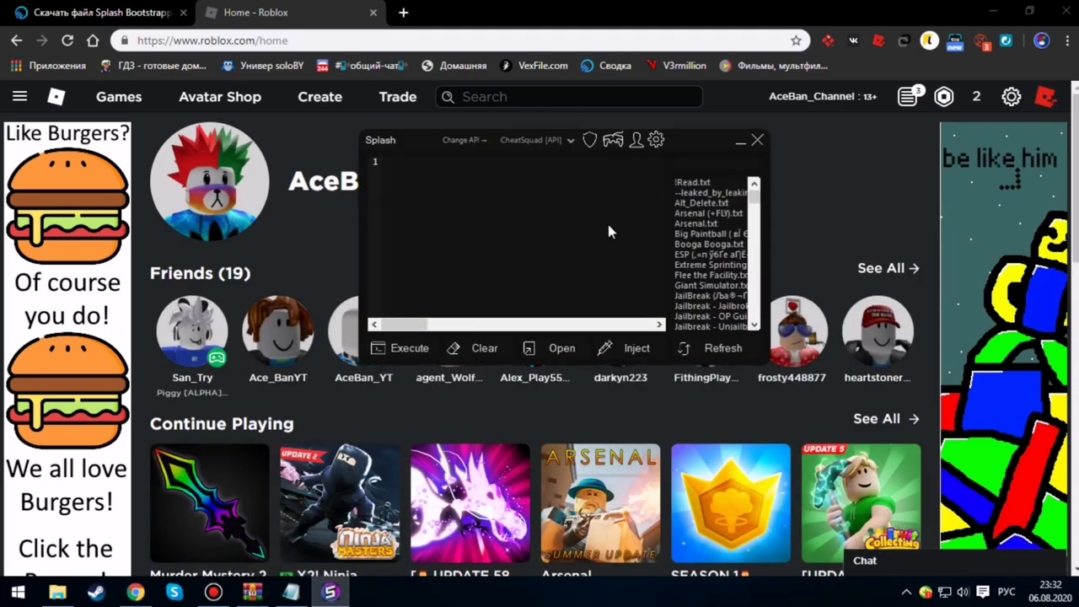
# Look through the supported games in the Splash games window, and minimize both Splash windows
pyautogui.scroll(-4, 606, 236)
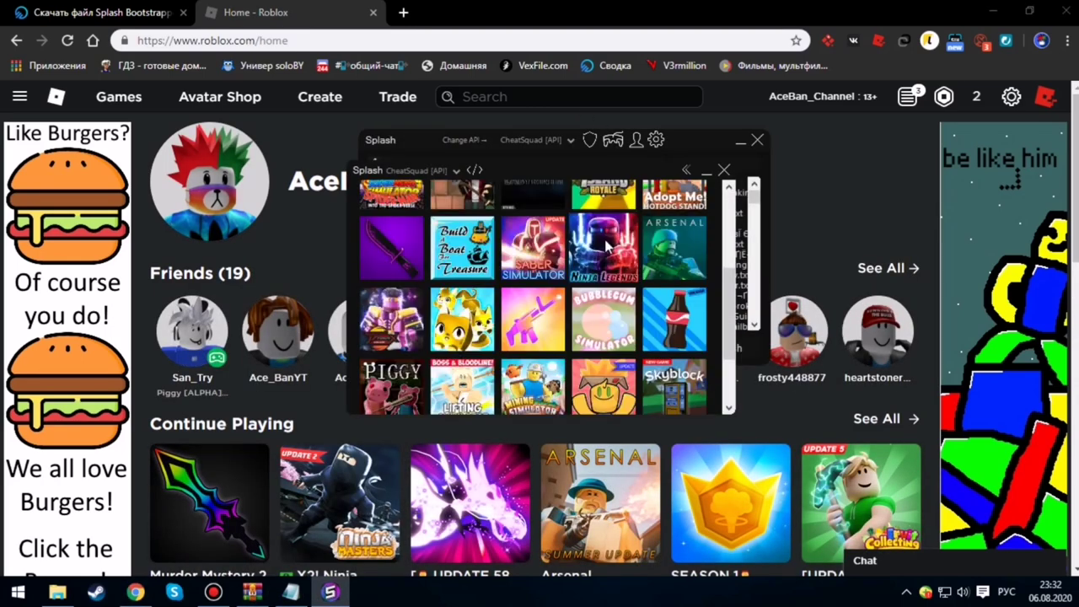
pyautogui.scroll(-1, 606, 242)
pyautogui.scroll(-1, 606, 242)
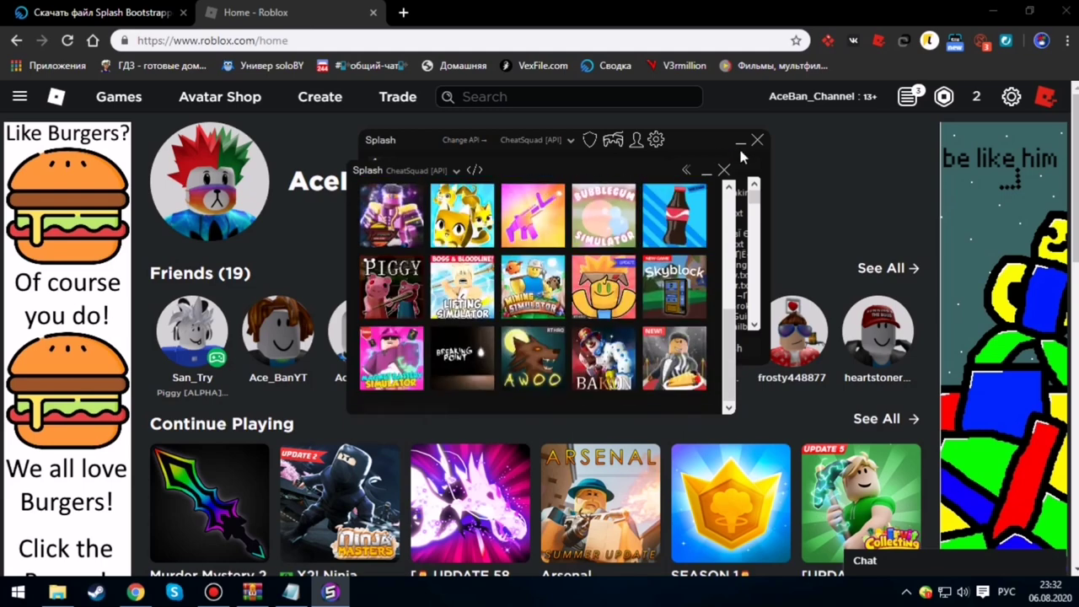
pyautogui.click(706, 173)
pyautogui.click(741, 140)
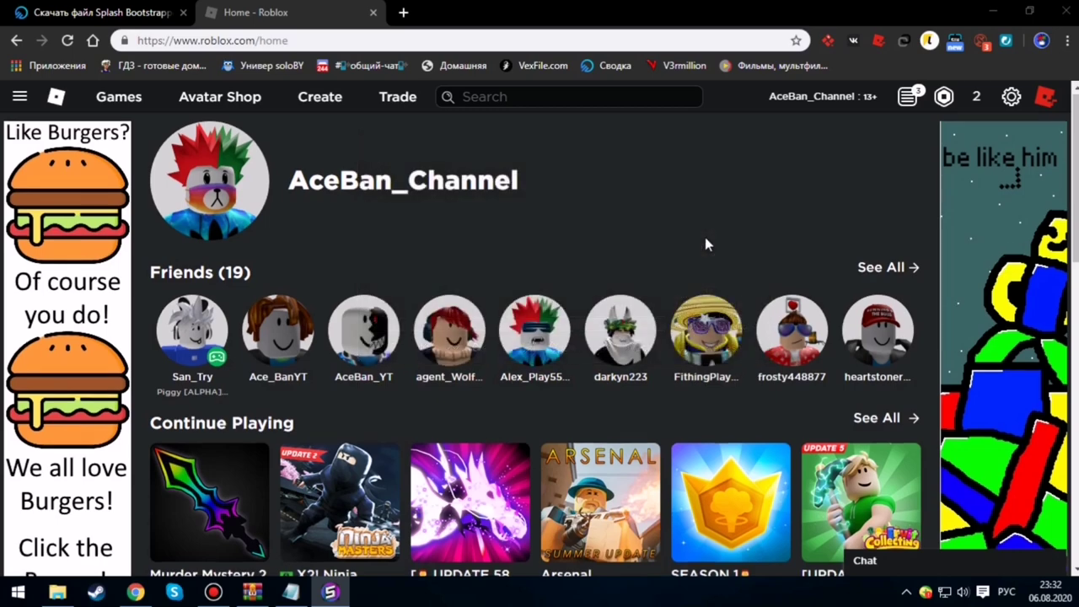
# Open the Bubble Gum Simulator page from Continue Playing on the Roblox home page and launch the game
pyautogui.scroll(-2, 493, 333)
pyautogui.click(494, 333)
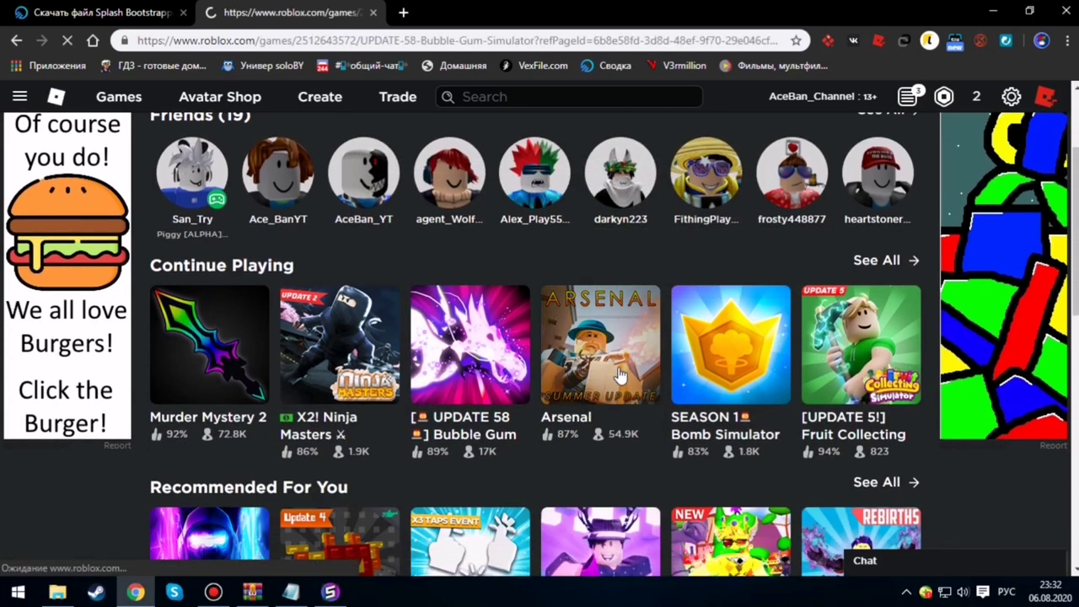
pyautogui.click(689, 424)
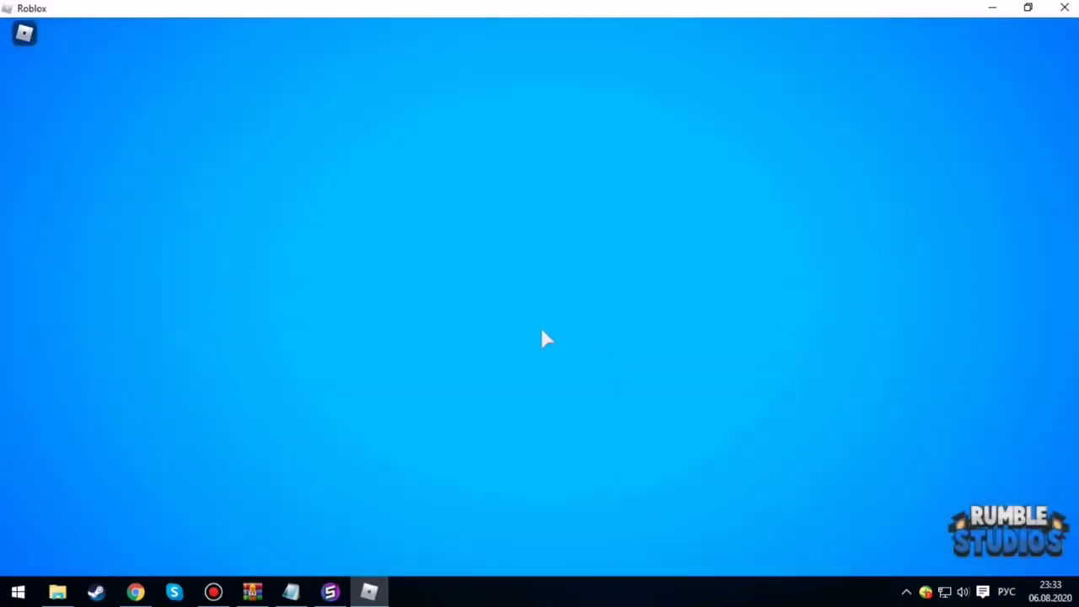
# In the Roblox game settings, mute the volume, set Graphics Mode to Manual and raise Graphics Quality to maximum
pyautogui.press('Escape')
pyautogui.click(427, 96)
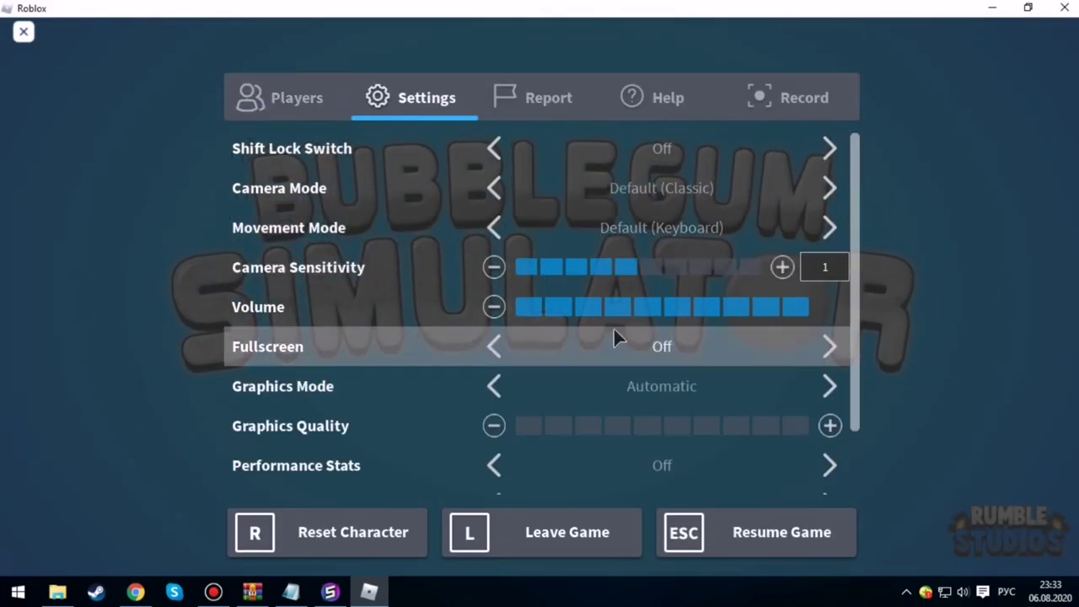
pyautogui.moveTo(614, 306); pyautogui.dragTo(382, 301)
pyautogui.click(494, 386)
pyautogui.moveTo(573, 417); pyautogui.dragTo(807, 426)
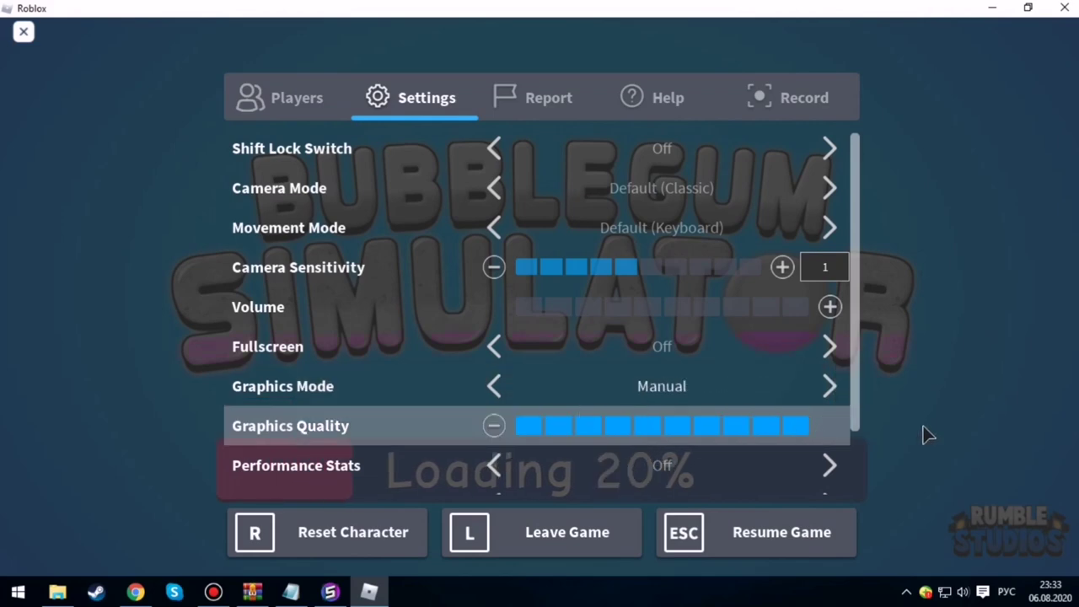
pyautogui.press('Escape')
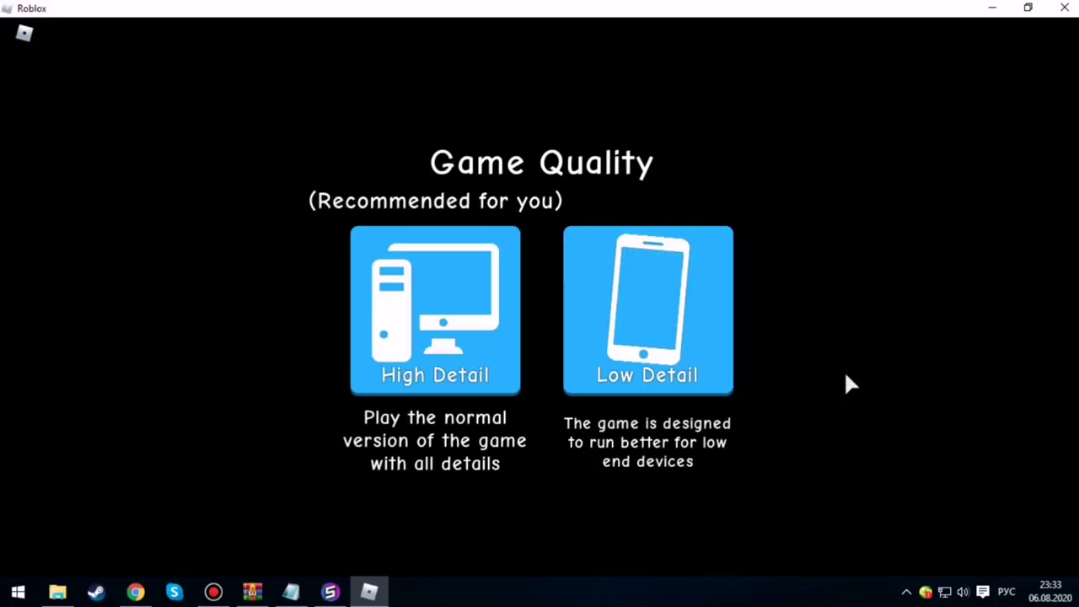
# Enter Bubble Gum Simulator with High Detail quality and bring the Splash window up over the game
pyautogui.click(430, 368)
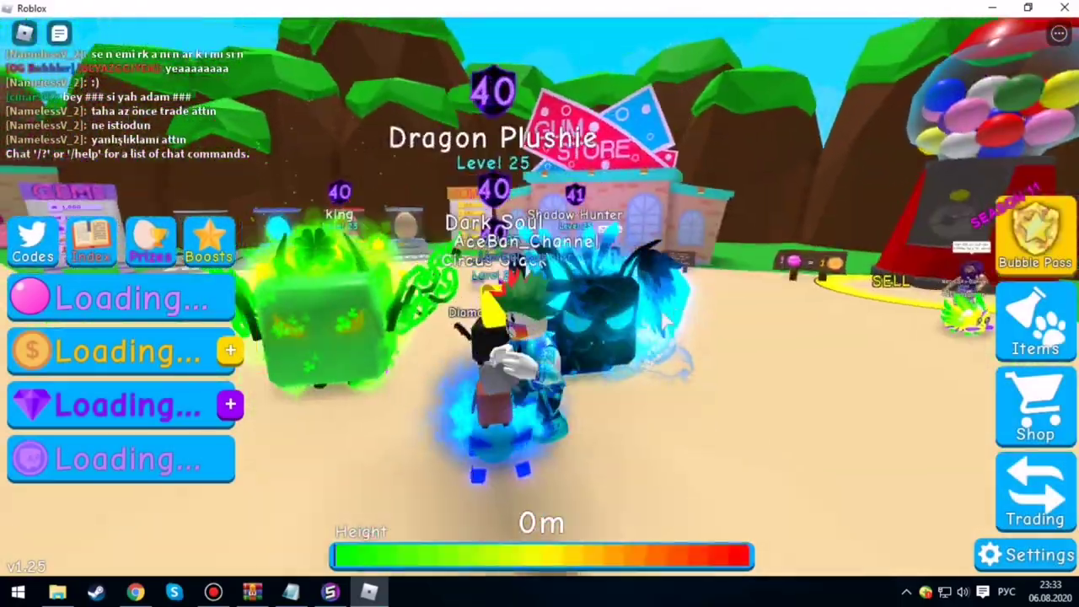
pyautogui.press('w')
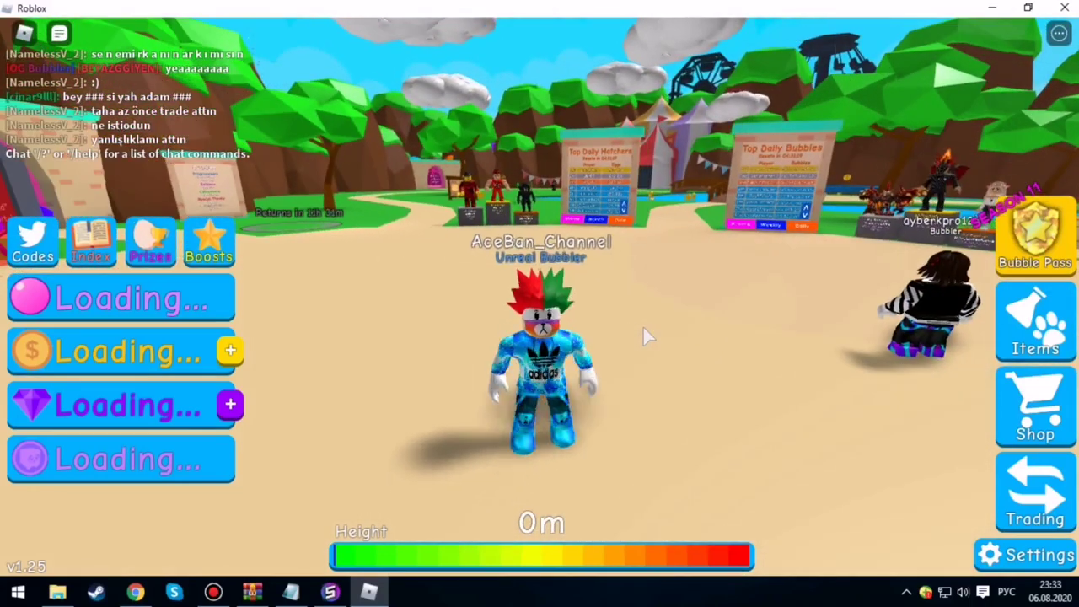
pyautogui.click(330, 592)
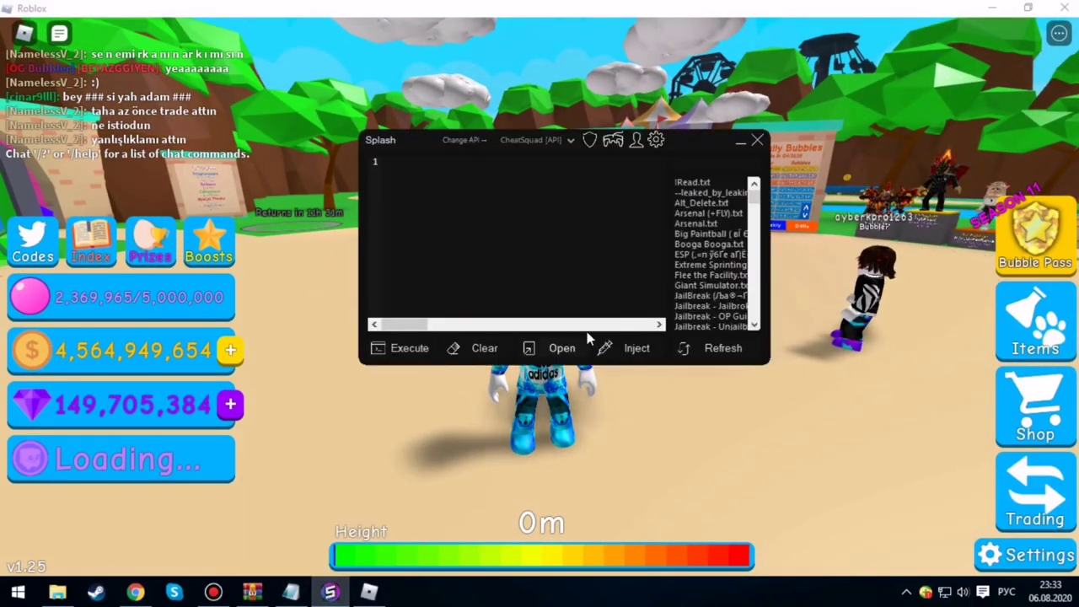